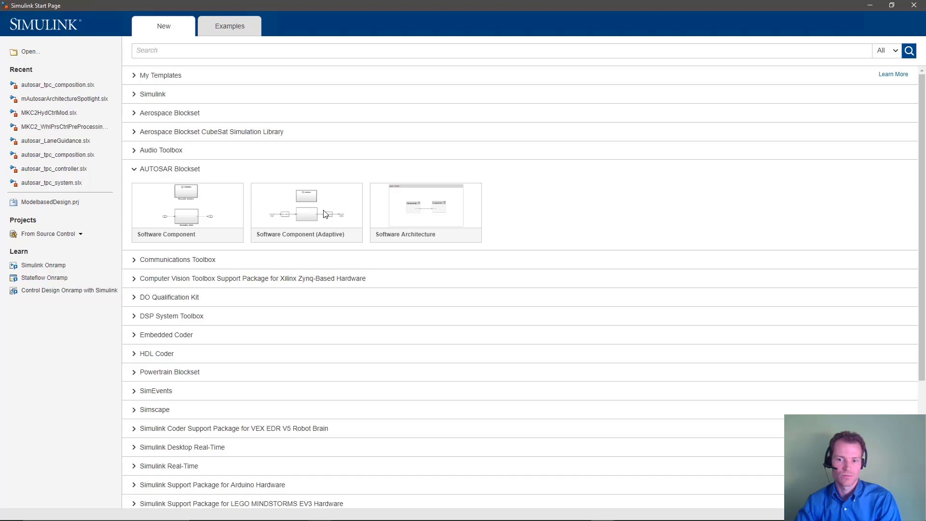
# - Create a new model from the AUTOSAR Blockset Software Architecture template
pyautogui.click(429, 211)
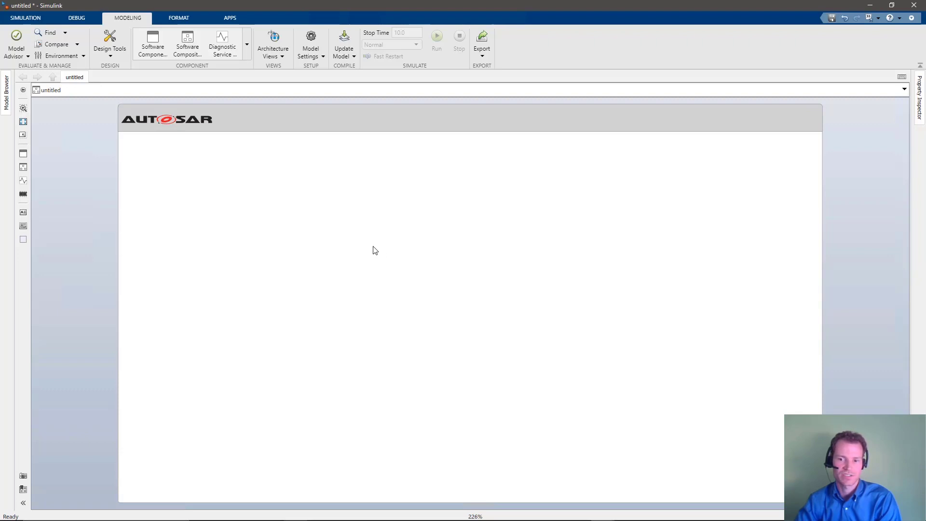
# - Add a software component named Controller to the architecture canvas
pyautogui.click(153, 44)
pyautogui.click(480, 288)
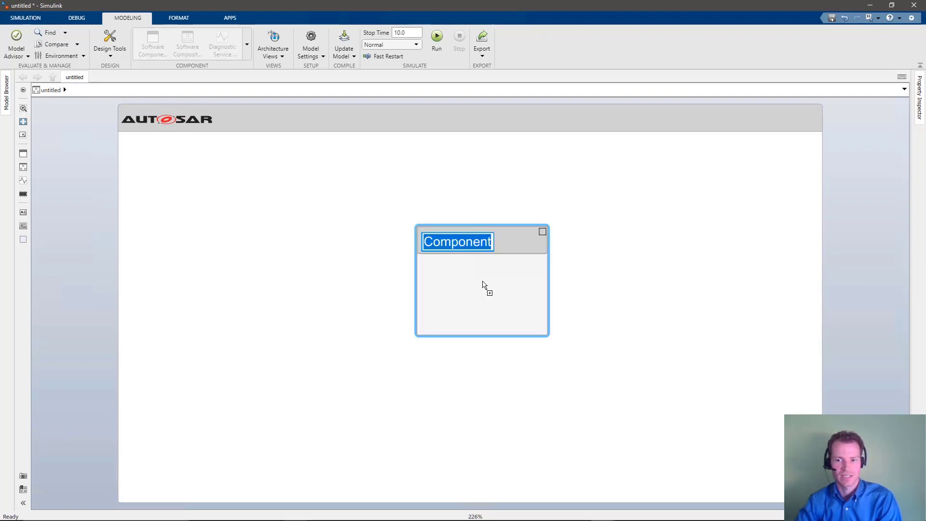
pyautogui.write('Controller')
pyautogui.click(285, 283)
# - Add a software composition named Sensors to the left of Controller
pyautogui.click(188, 43)
pyautogui.click(262, 277)
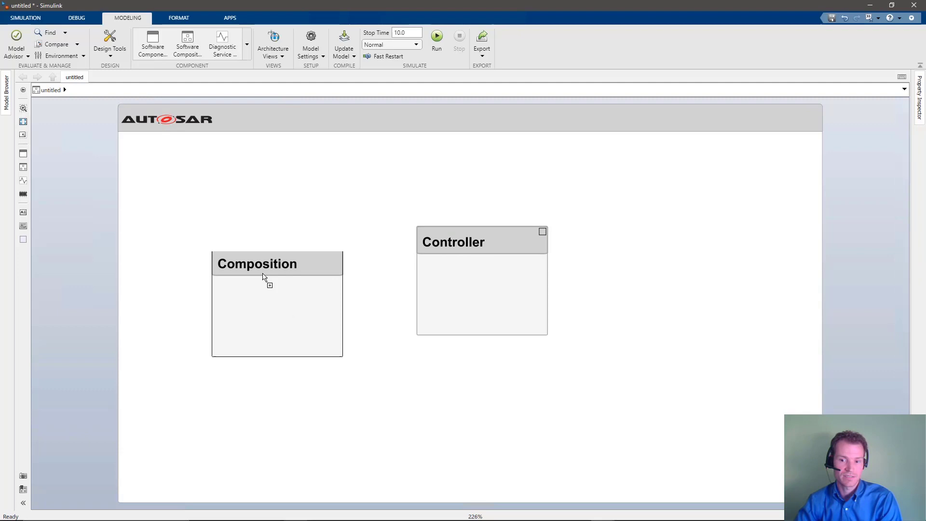
pyautogui.click(263, 280)
pyautogui.write('Sensor')
pyautogui.press('BackSpace')
pyautogui.press('BackSpace')
pyautogui.press('BackSpace')
pyautogui.press('BackSpace')
pyautogui.press('BackSpace')
pyautogui.press('BackSpace')
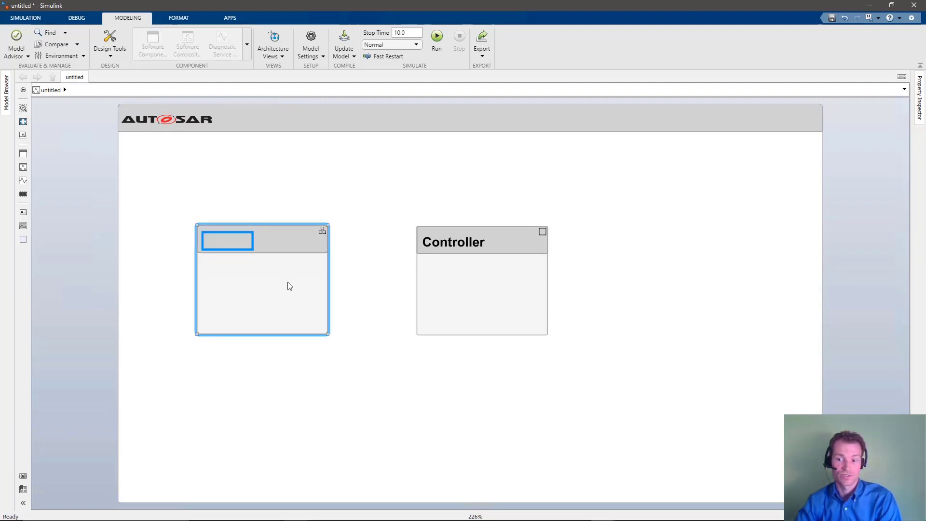
pyautogui.write('Sensors')
pyautogui.press('Tab')
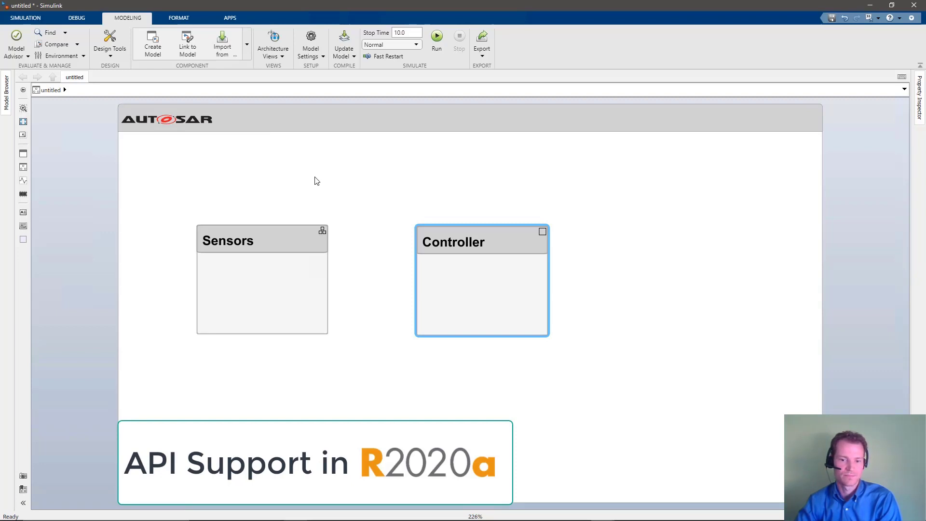
# - Open the list of architecture views
pyautogui.click(282, 58)
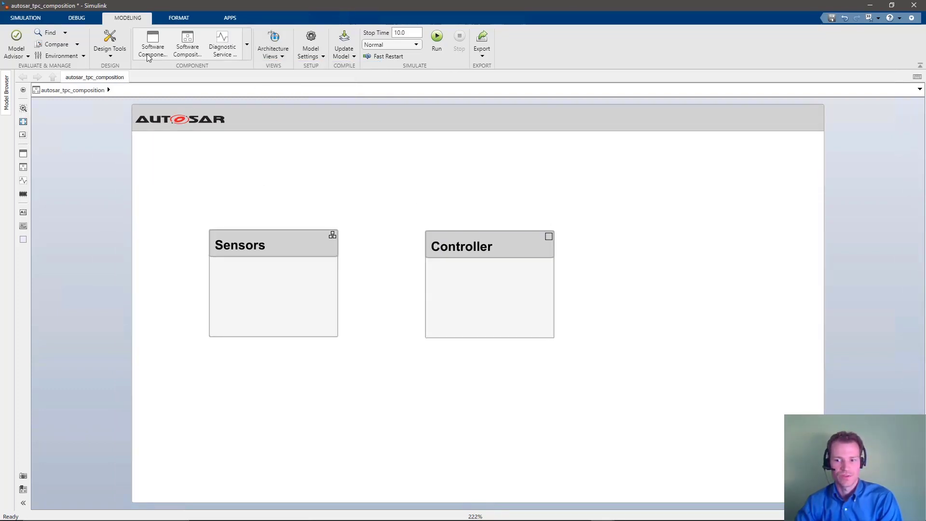
# - In Requirements Manager, link requirement #1 to Sensors and requirement #2 to Controller
pyautogui.click(232, 20)
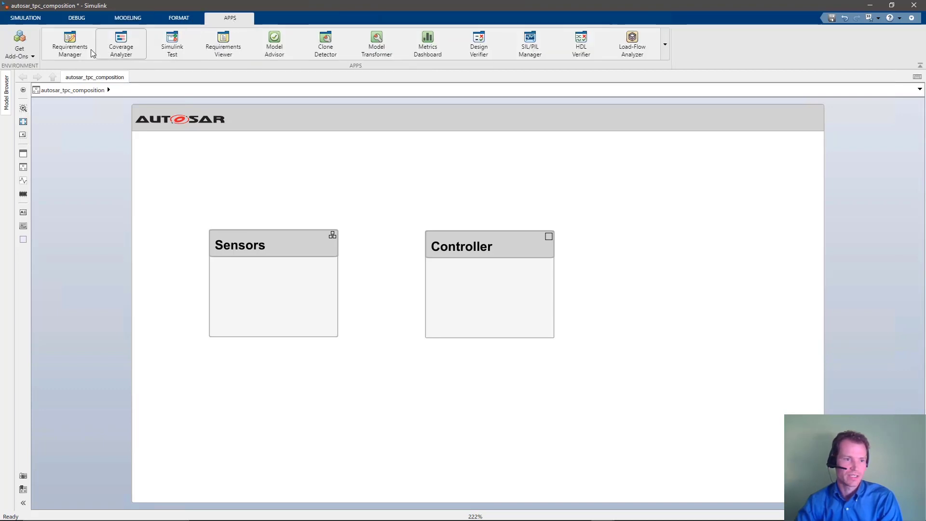
pyautogui.click(75, 38)
pyautogui.click(209, 482)
pyautogui.click(181, 467)
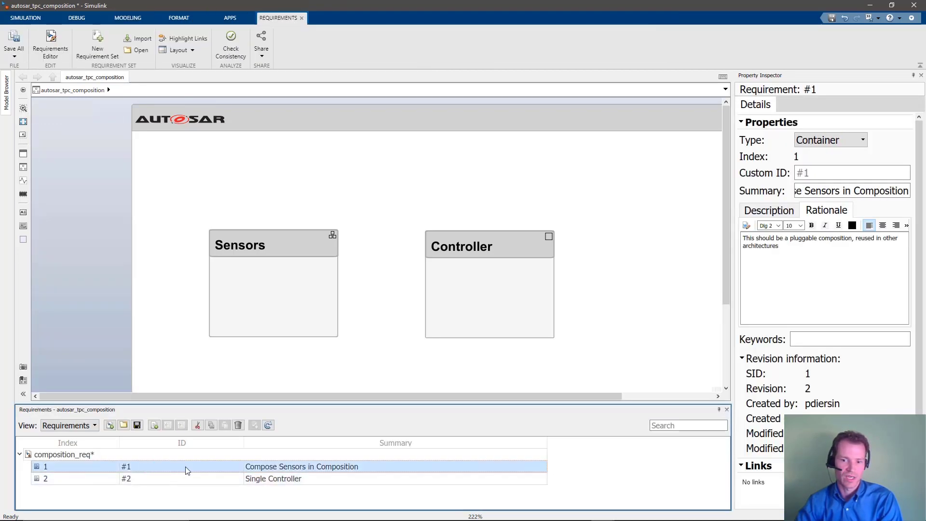
pyautogui.moveTo(317, 468); pyautogui.dragTo(285, 305)
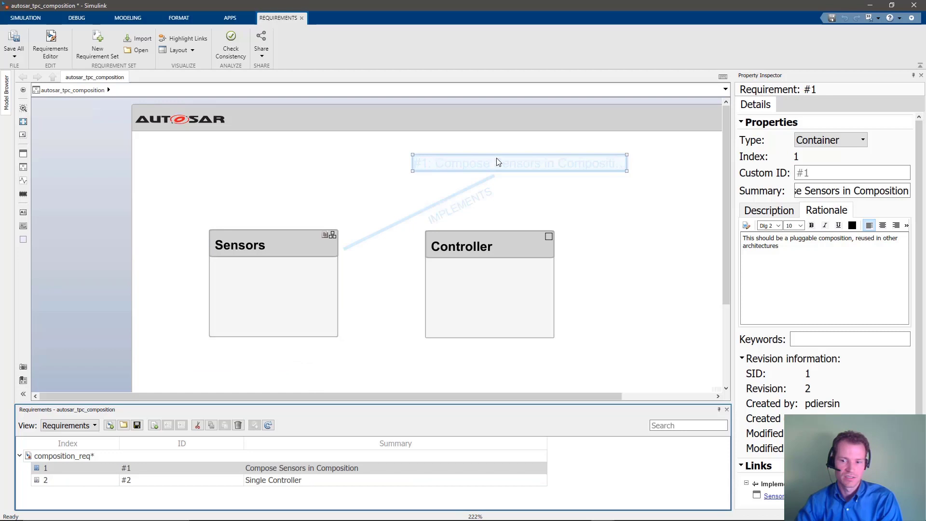
pyautogui.moveTo(224, 482); pyautogui.dragTo(482, 271)
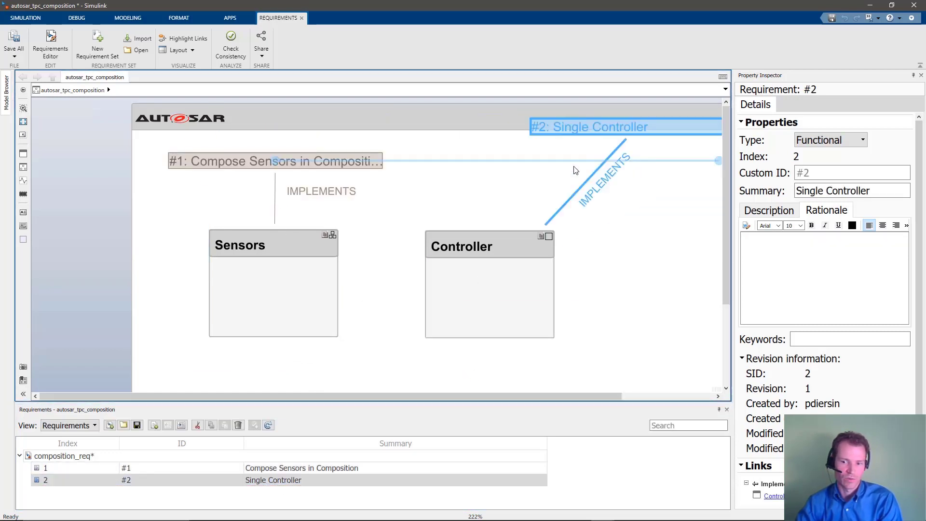
# - Highlight the requirement links, inspect requirement #1's description, then close the requirements view
pyautogui.click(185, 39)
pyautogui.click(278, 285)
pyautogui.click(217, 470)
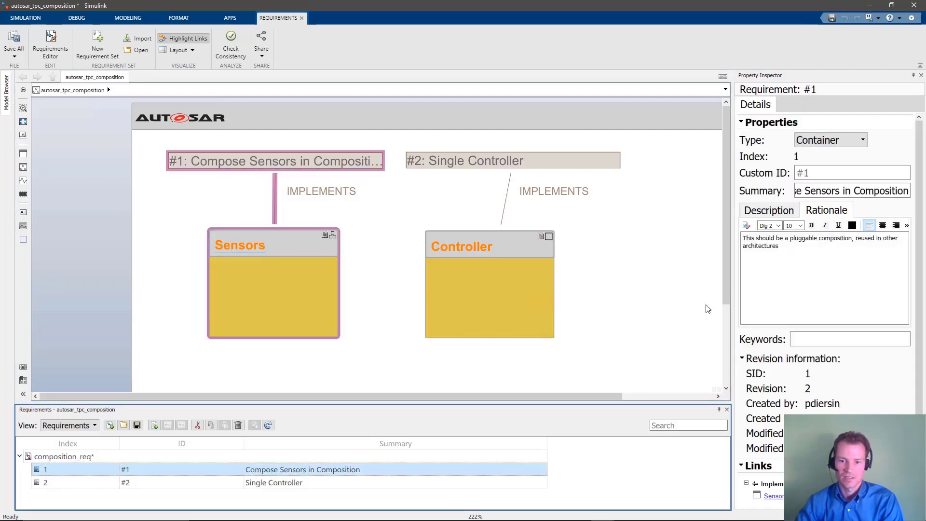
pyautogui.click(766, 211)
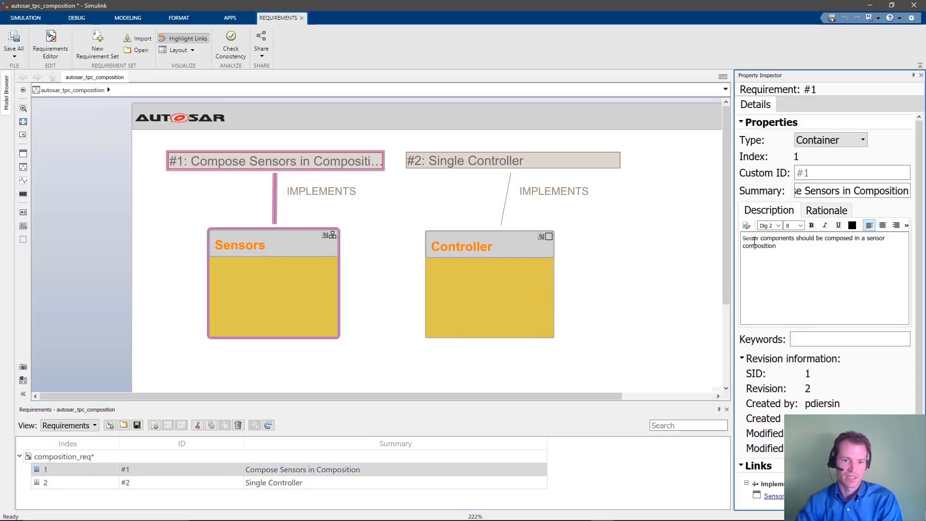
pyautogui.click(185, 38)
pyautogui.click(301, 18)
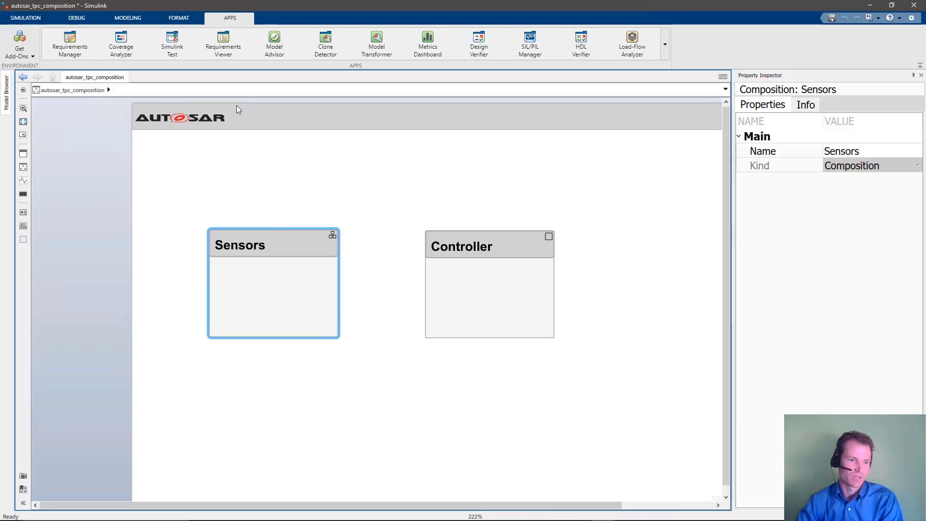
# - Inside the Sensors composition, add components TPS_Primary and TPS_Secondary
pyautogui.click(128, 18)
pyautogui.doubleClick(286, 272)
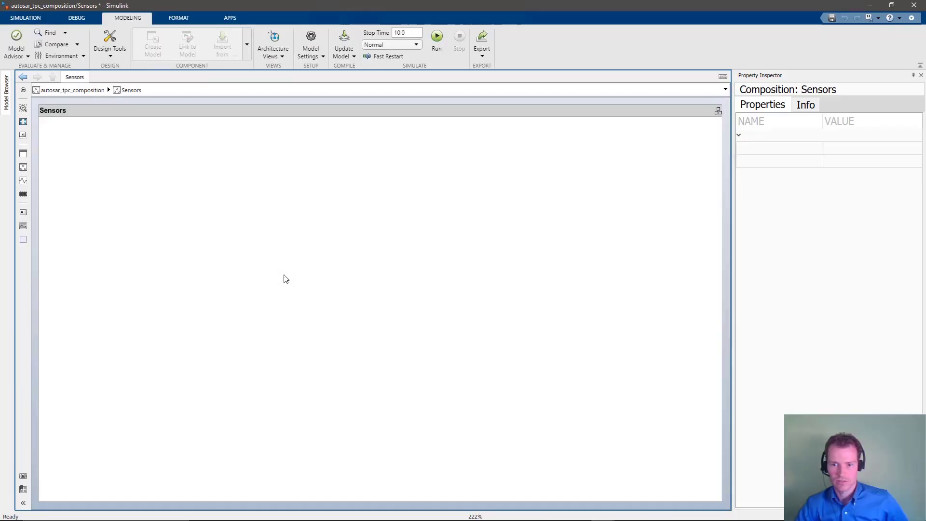
pyautogui.moveTo(29, 154); pyautogui.dragTo(168, 203)
pyautogui.write('TPS_Primary')
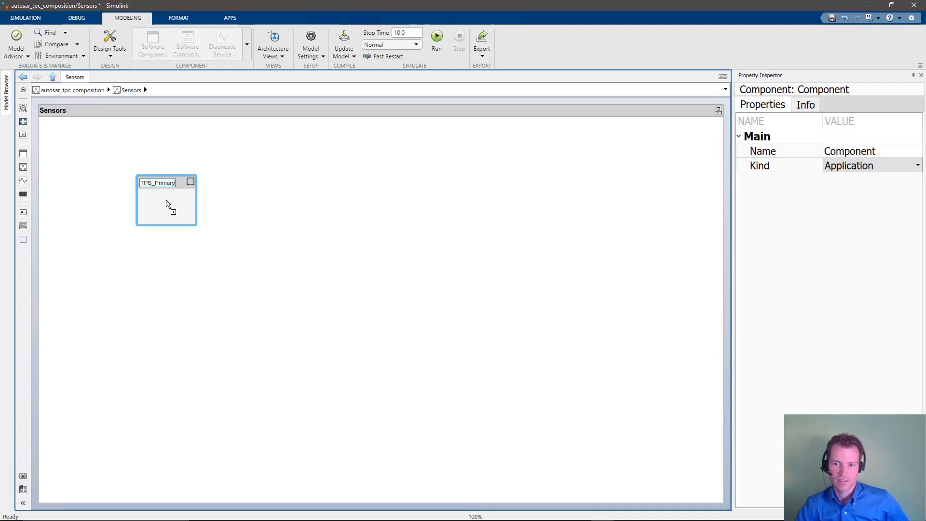
pyautogui.click(73, 186)
pyautogui.moveTo(23, 153); pyautogui.dragTo(167, 294)
pyautogui.write('TPS_Secondary')
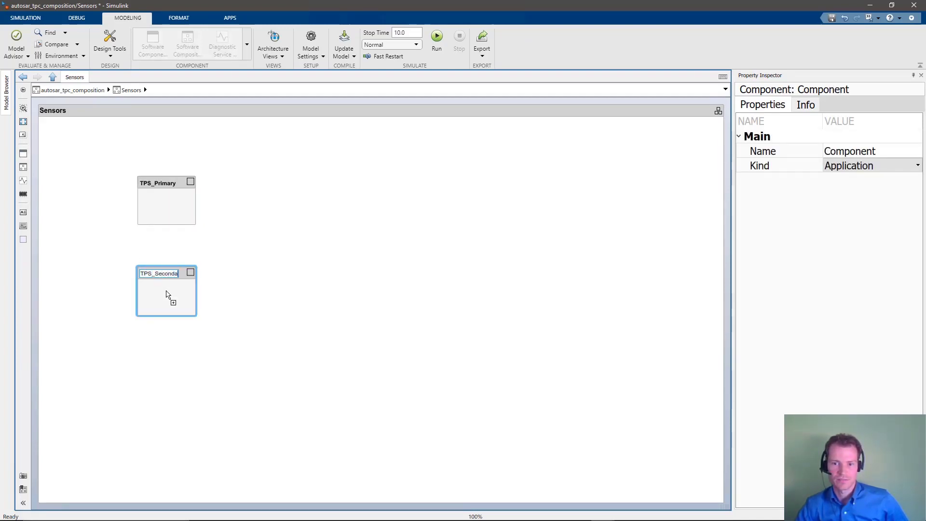
pyautogui.click(231, 275)
# - Add a Monitor component to the right and a PedalSensor component at the upper right
pyautogui.moveTo(21, 156); pyautogui.dragTo(307, 251)
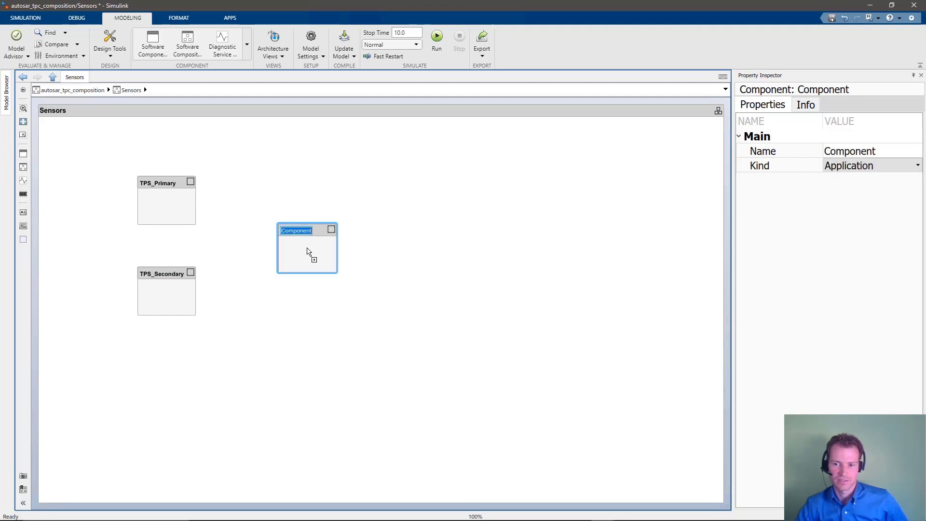
pyautogui.write('Monitor')
pyautogui.click(510, 250)
pyautogui.moveTo(23, 154); pyautogui.dragTo(455, 178)
pyautogui.write('PedalSesnor')
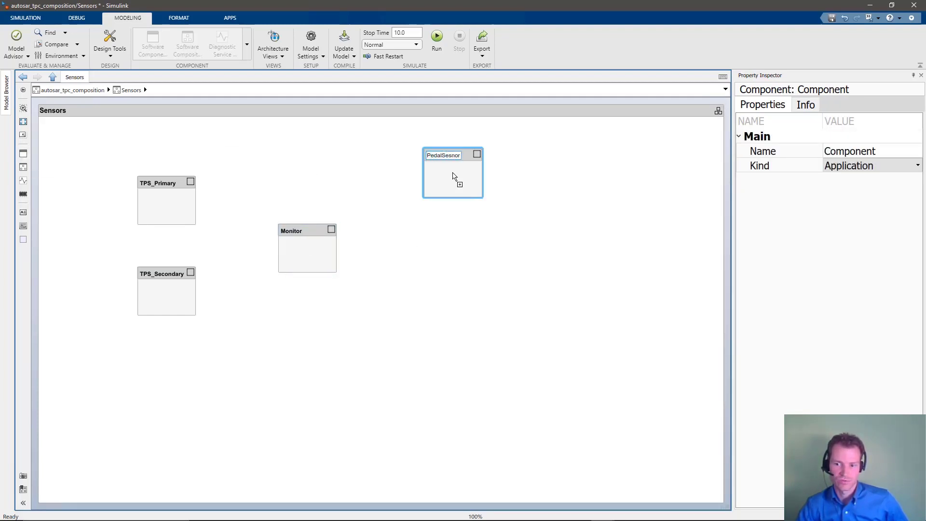
pyautogui.press('BackSpace')
pyautogui.press('BackSpace')
pyautogui.press('BackSpace')
pyautogui.press('BackSpace')
pyautogui.write('nsor')
# - Finish naming PedalSensor and link TPS_Primary to autosar_swc_throttle_sensor1
pyautogui.click(179, 191)
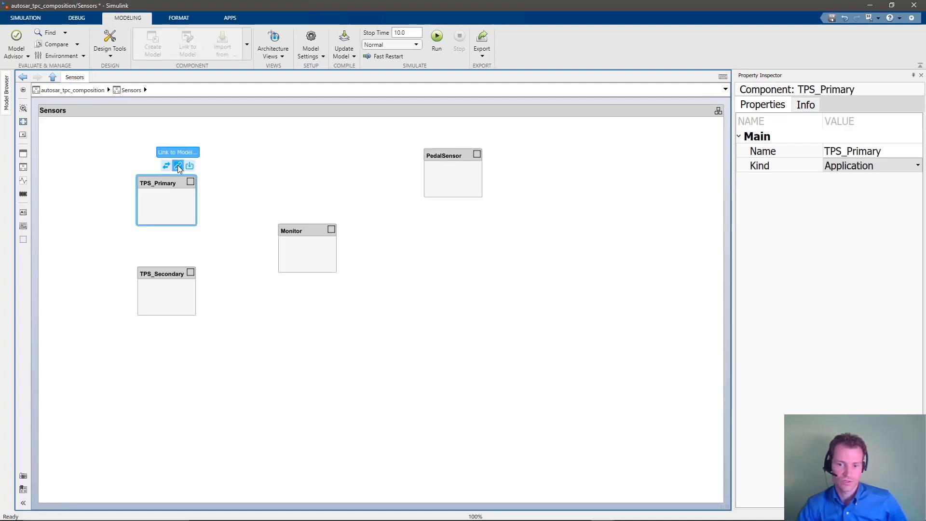
pyautogui.click(178, 165)
pyautogui.click(508, 259)
pyautogui.write('se')
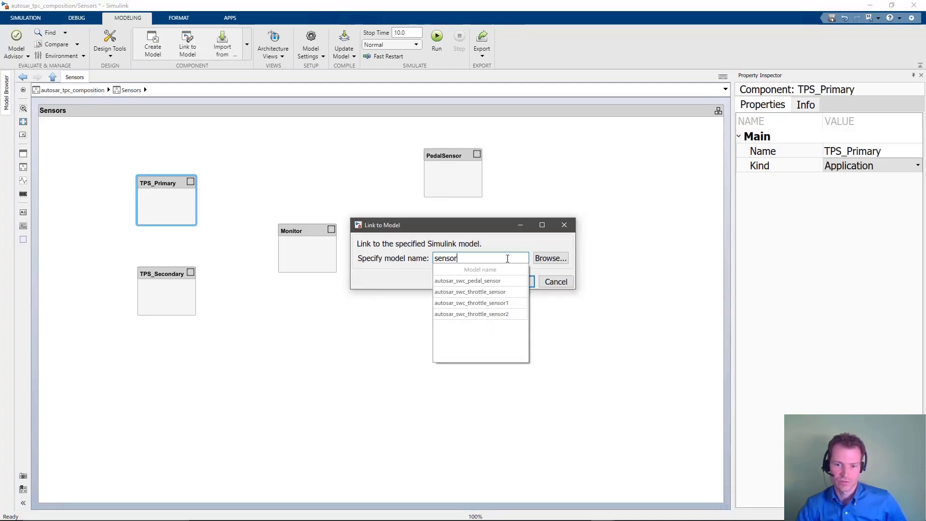
pyautogui.write('nsor')
pyautogui.click(498, 303)
pyautogui.click(514, 282)
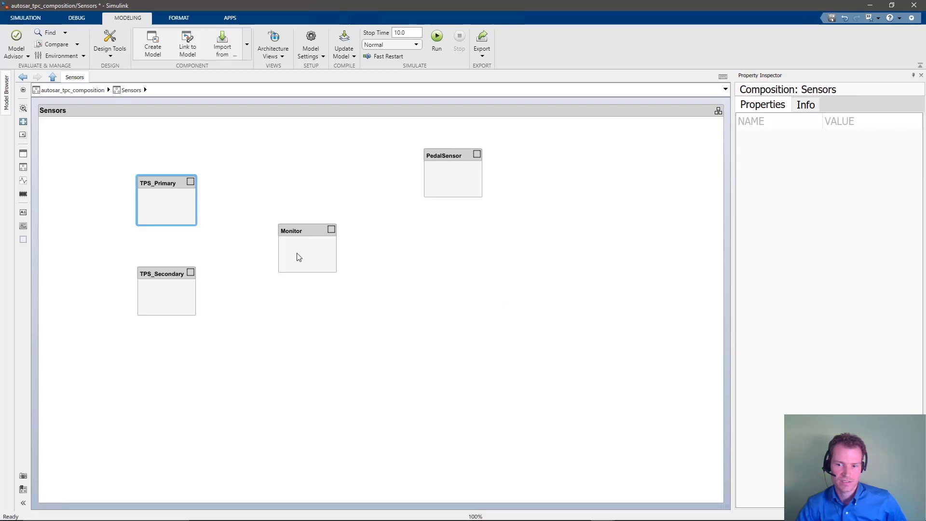
# - Link TPS_Secondary to autosar_swc_throttle_sensor2 and widen it to fit its ports
pyautogui.click(170, 281)
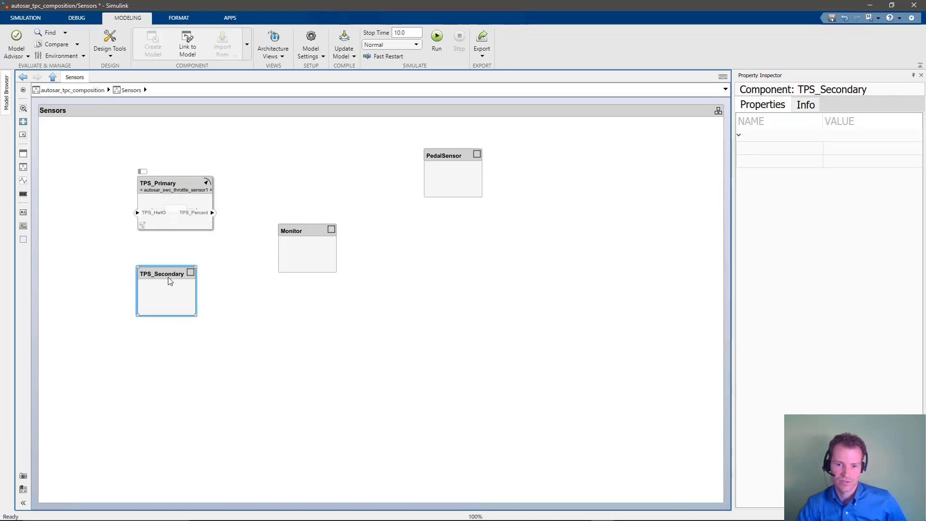
pyautogui.click(180, 256)
pyautogui.click(510, 257)
pyautogui.write('Sens')
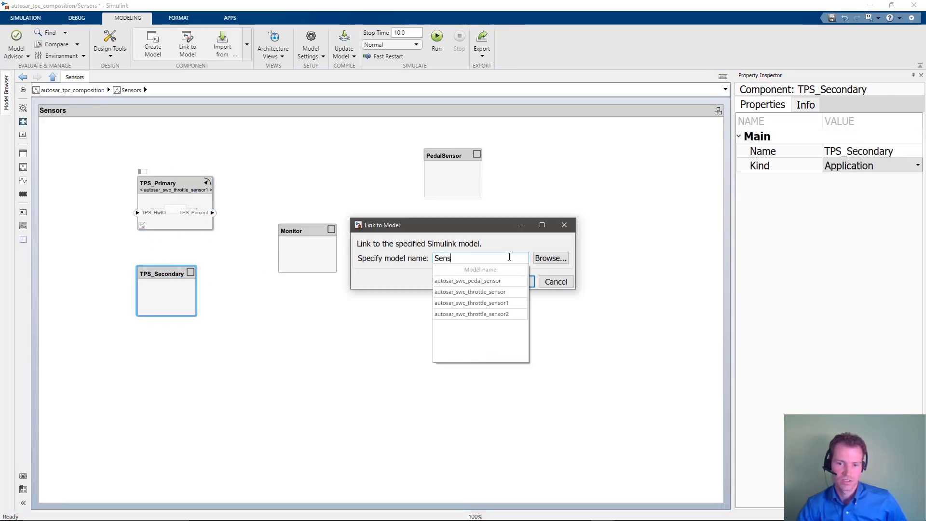
pyautogui.click(502, 314)
pyautogui.click(515, 282)
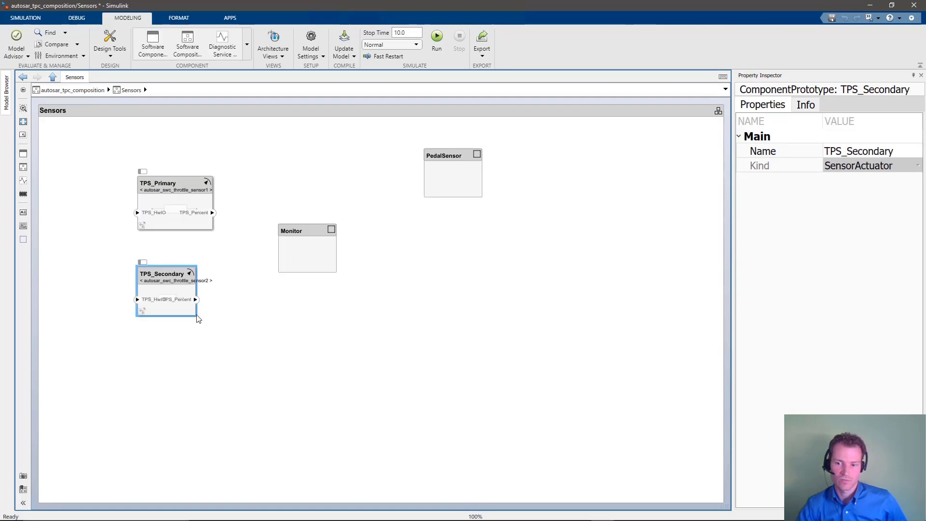
pyautogui.moveTo(197, 318); pyautogui.dragTo(232, 325)
# - Link the Monitor component to autosar_tpc_monitor
pyautogui.click(304, 252)
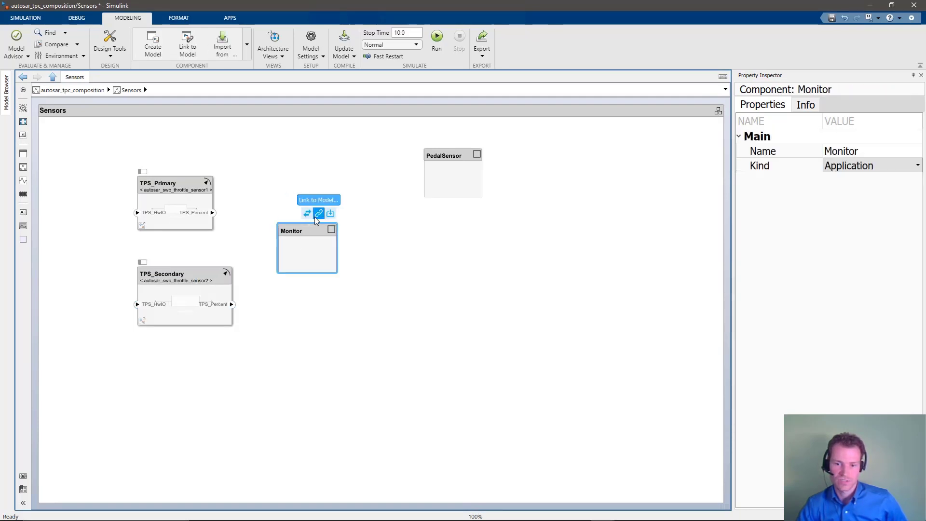
pyautogui.click(317, 214)
pyautogui.click(518, 257)
pyautogui.write('monito')
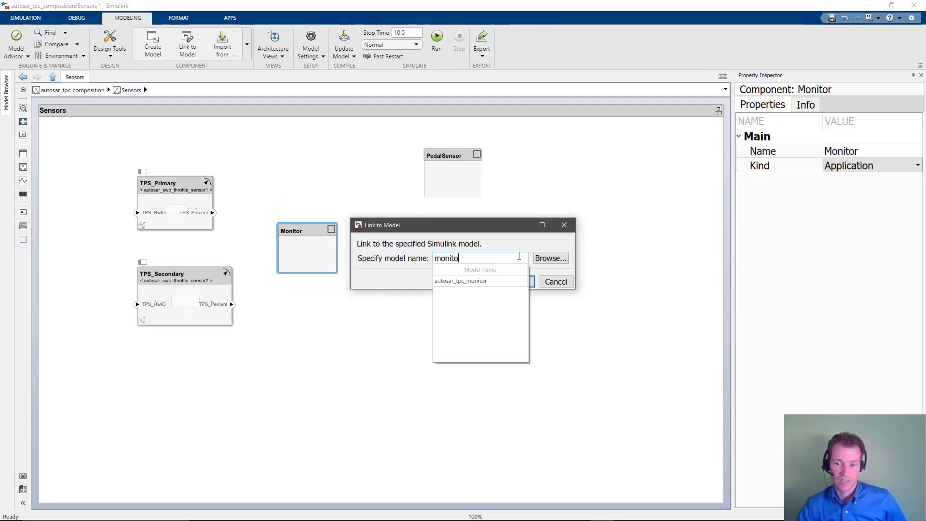
pyautogui.click(482, 281)
pyautogui.click(505, 280)
# - Link the PedalSensor component to autosar_swc_pedal_sensor
pyautogui.click(452, 157)
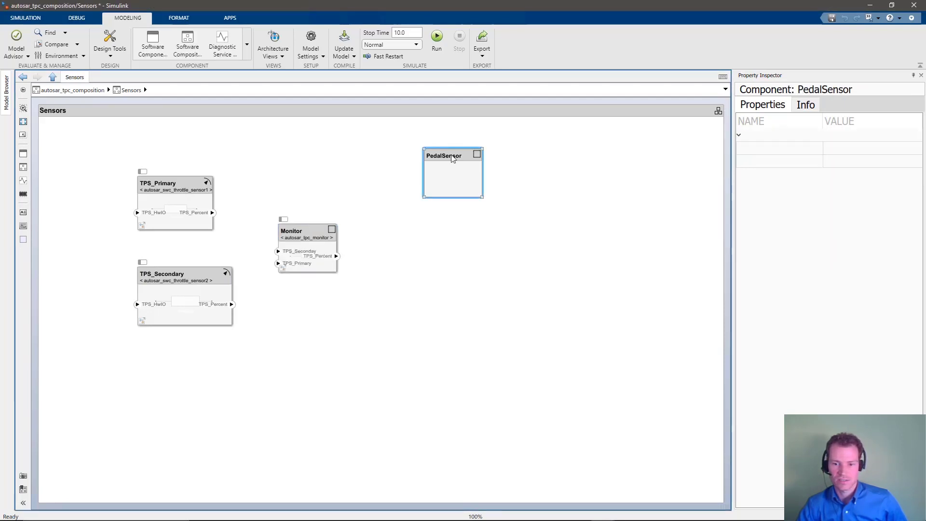
pyautogui.click(469, 139)
pyautogui.click(517, 261)
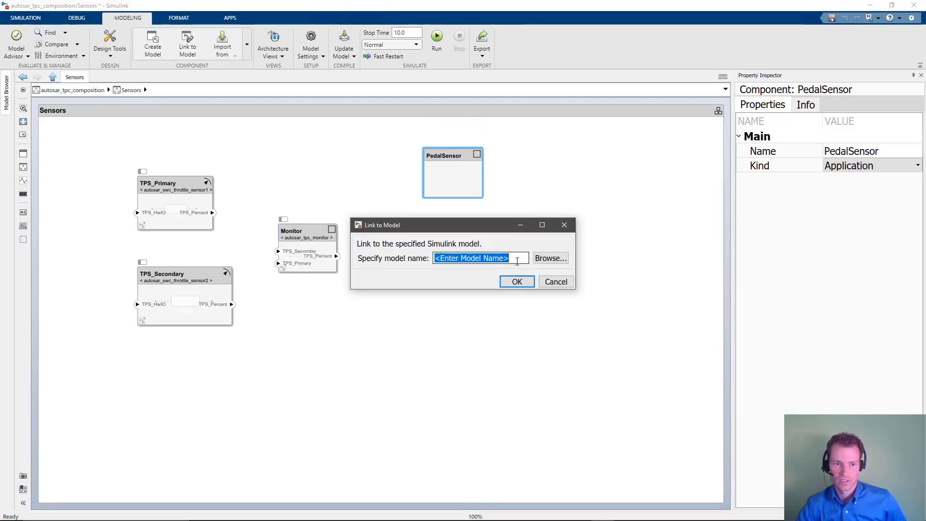
pyautogui.write('pedal')
pyautogui.click(483, 280)
pyautogui.click(517, 282)
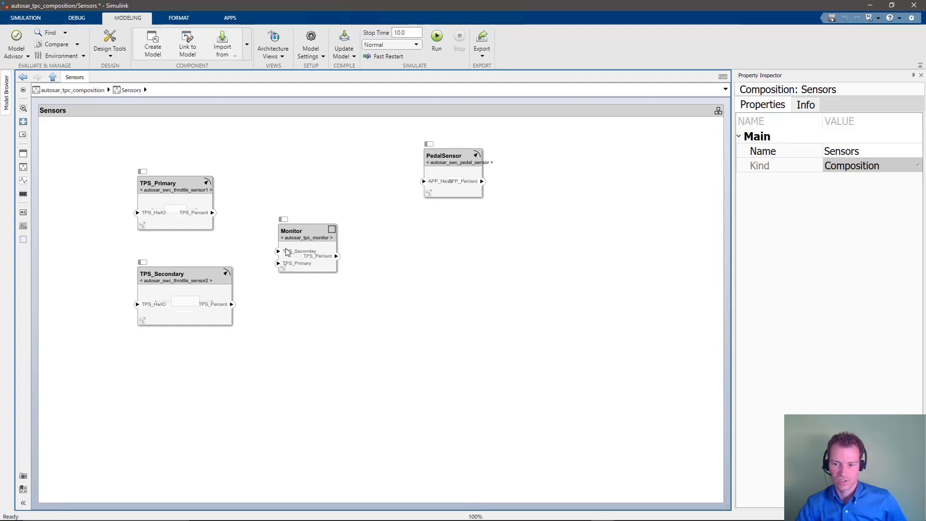
# - Wire both TPS_Percent signals into Monitor and expose the HwIO inputs and percent outputs as composition ports
pyautogui.moveTo(287, 252)
pyautogui.mouseDown()
pyautogui.moveTo(232, 304)
pyautogui.moveTo(212, 214)
pyautogui.moveTo(276, 251)
pyautogui.mouseUp()
pyautogui.moveTo(137, 212); pyautogui.dragTo(39, 212)
pyautogui.press('Return')
pyautogui.moveTo(137, 304); pyautogui.dragTo(41, 386)
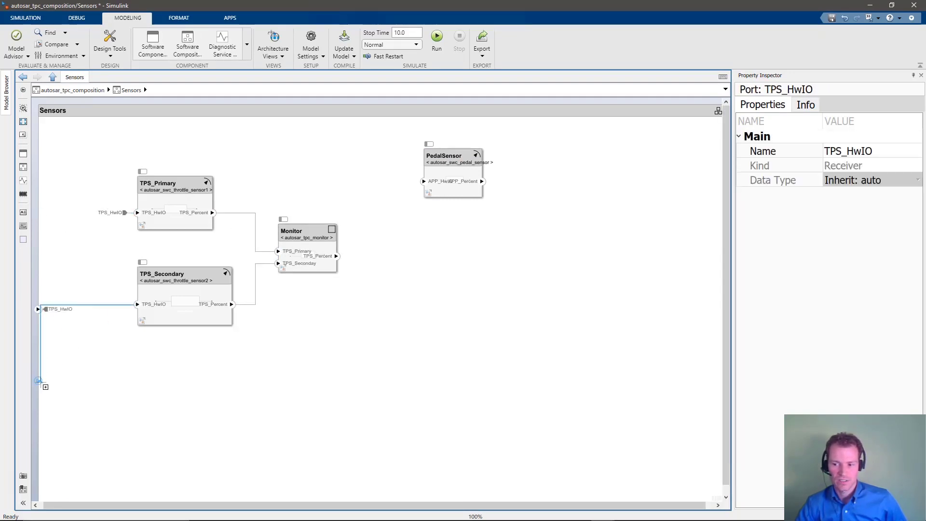
pyautogui.moveTo(426, 181); pyautogui.dragTo(48, 155)
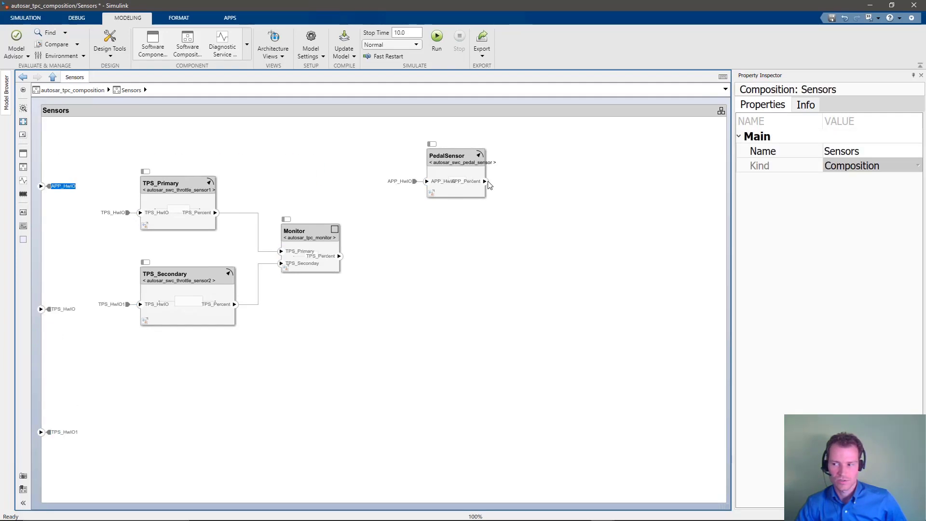
pyautogui.moveTo(485, 182); pyautogui.dragTo(677, 182)
pyautogui.moveTo(289, 255); pyautogui.dragTo(677, 403)
# - At the top level, give Sensors' APP_HwIO, TPS_HwIO and TPS_HwIO1 inputs root ports
pyautogui.click(72, 90)
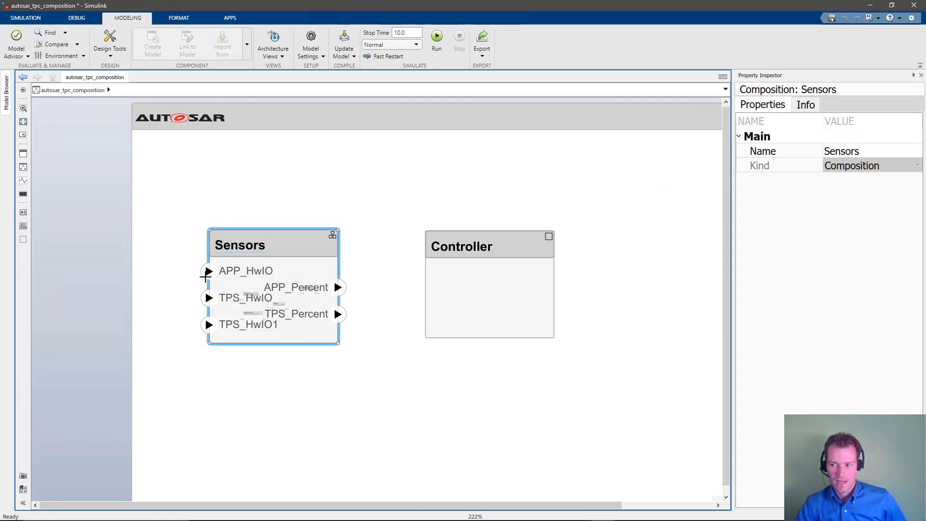
pyautogui.moveTo(209, 271); pyautogui.dragTo(138, 271)
pyautogui.moveTo(208, 298); pyautogui.dragTo(50, 380)
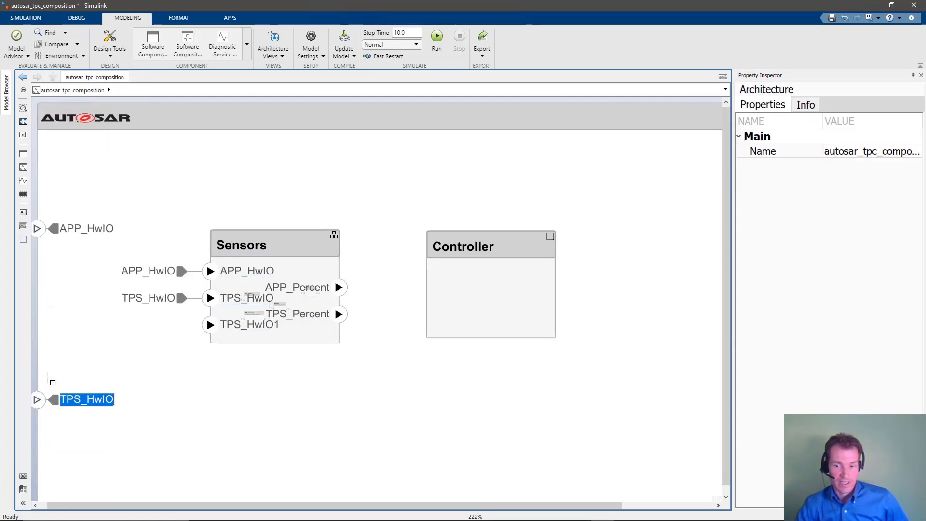
pyautogui.moveTo(209, 324); pyautogui.dragTo(46, 449)
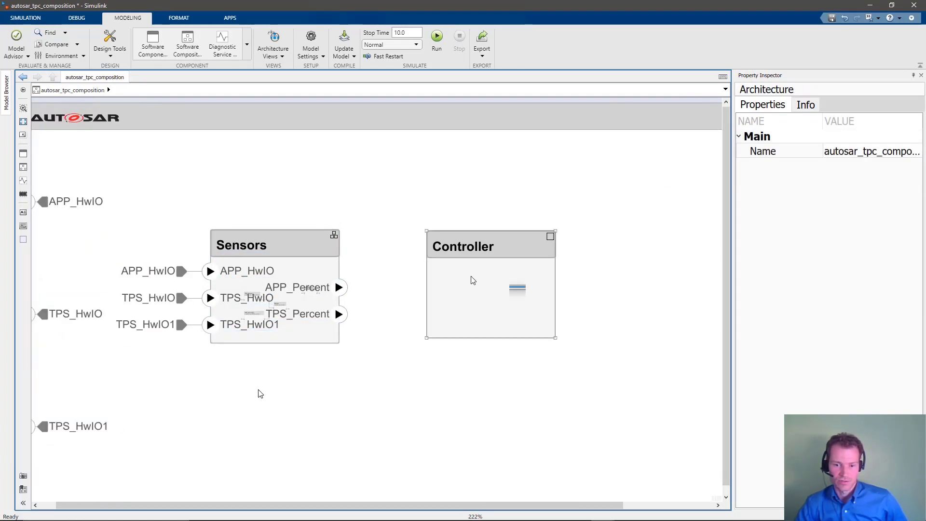
# - Link Controller to autosar_tpc_controller and wire Sensors' APP_Percent and TPS_Percent into it
pyautogui.click(488, 251)
pyautogui.click(502, 220)
pyautogui.write('Con')
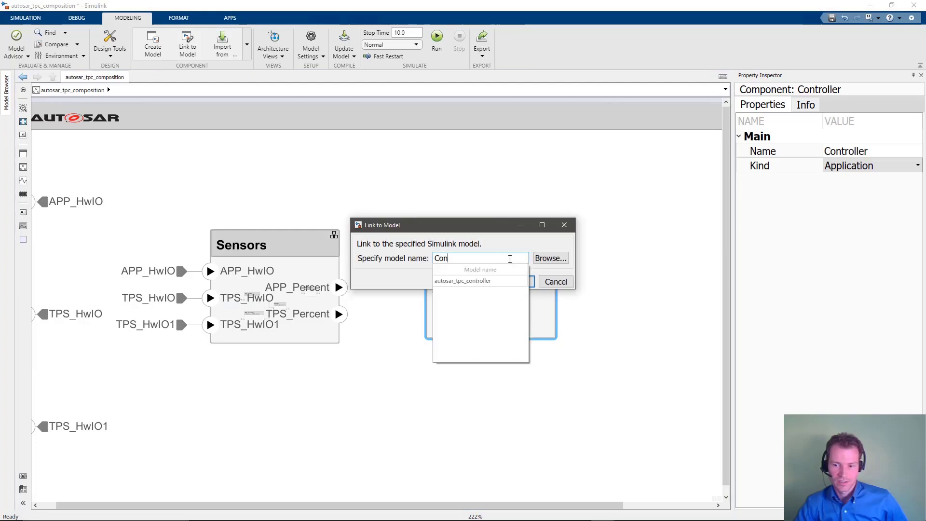
pyautogui.write('tro')
pyautogui.click(505, 280)
pyautogui.click(515, 282)
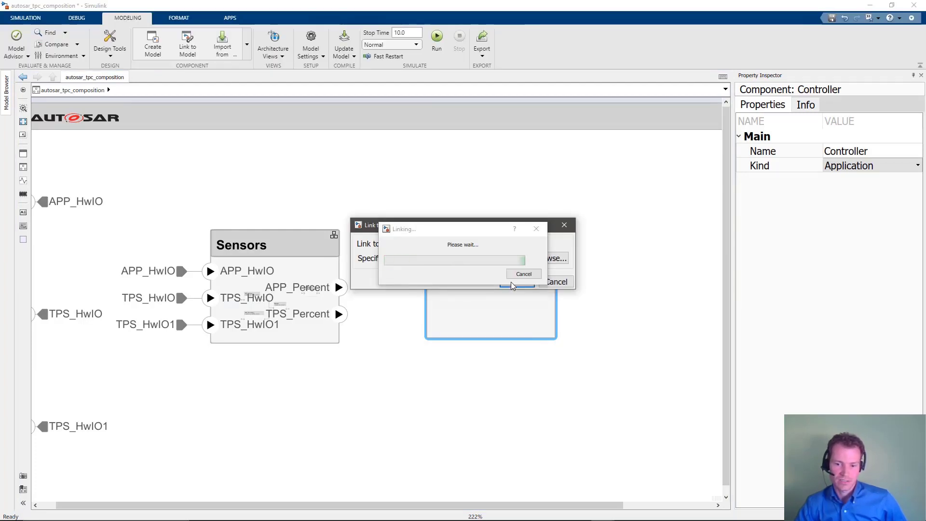
pyautogui.moveTo(339, 288); pyautogui.dragTo(425, 320)
pyautogui.moveTo(343, 314); pyautogui.dragTo(425, 319)
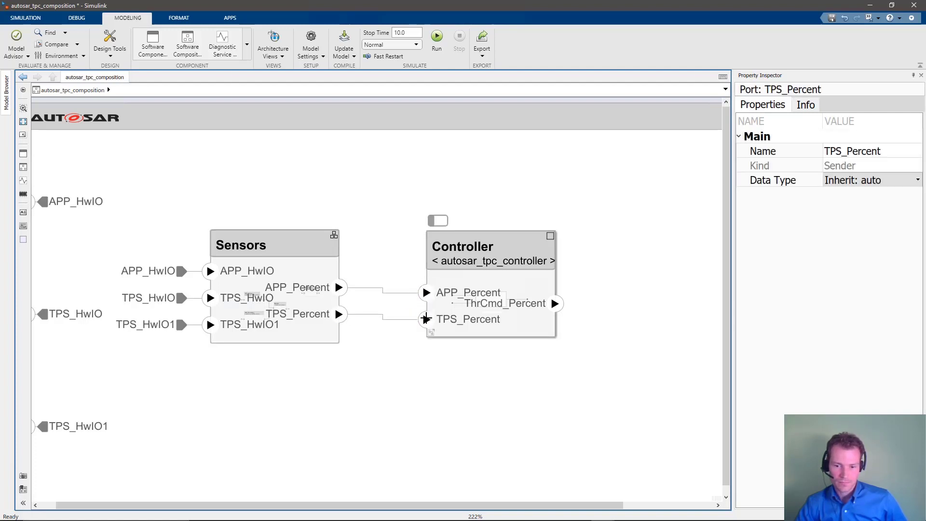
# - Add a new component named Actuator to the right of Controller
pyautogui.click(646, 279)
pyautogui.moveTo(23, 153); pyautogui.dragTo(673, 289)
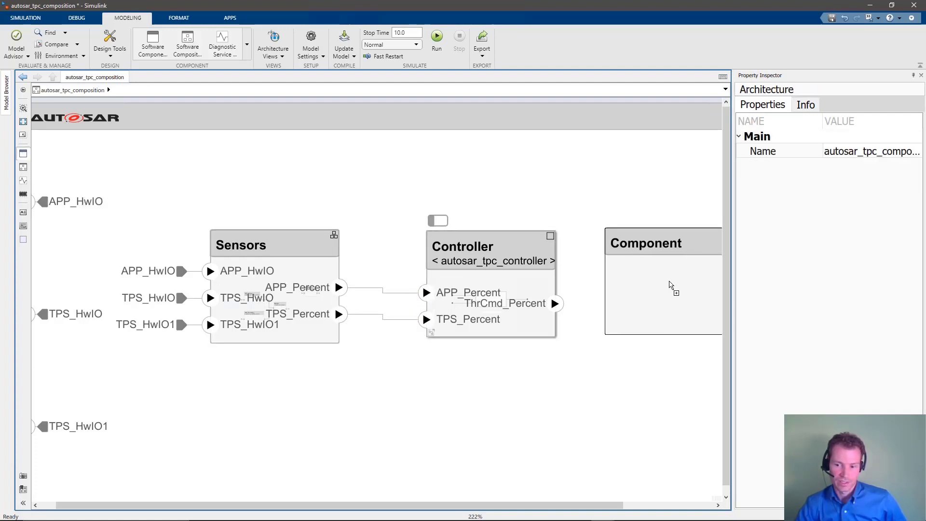
pyautogui.write('Actuator')
pyautogui.click(599, 306)
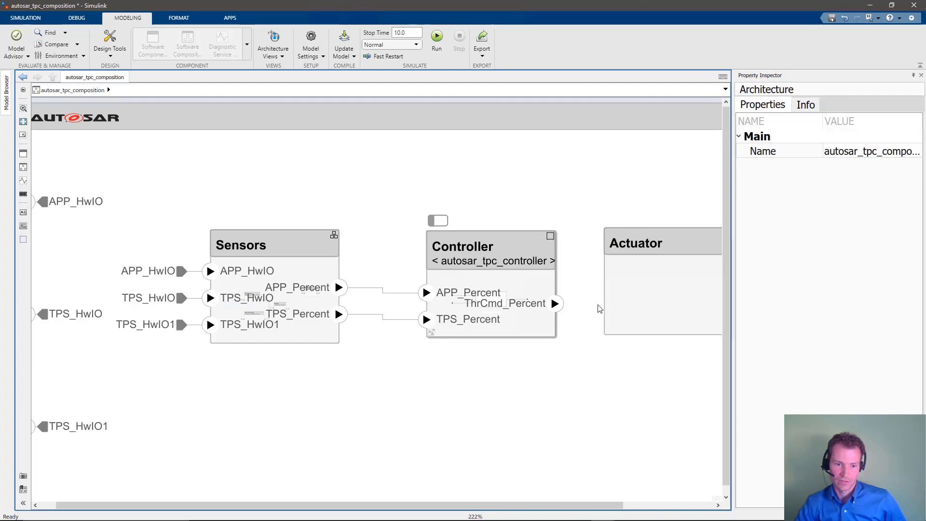
# - Link Actuator to autosar_tpc_actuator and give its output a ThrCmd_HwIO root port
pyautogui.click(667, 225)
pyautogui.click(672, 218)
pyautogui.write('Ac')
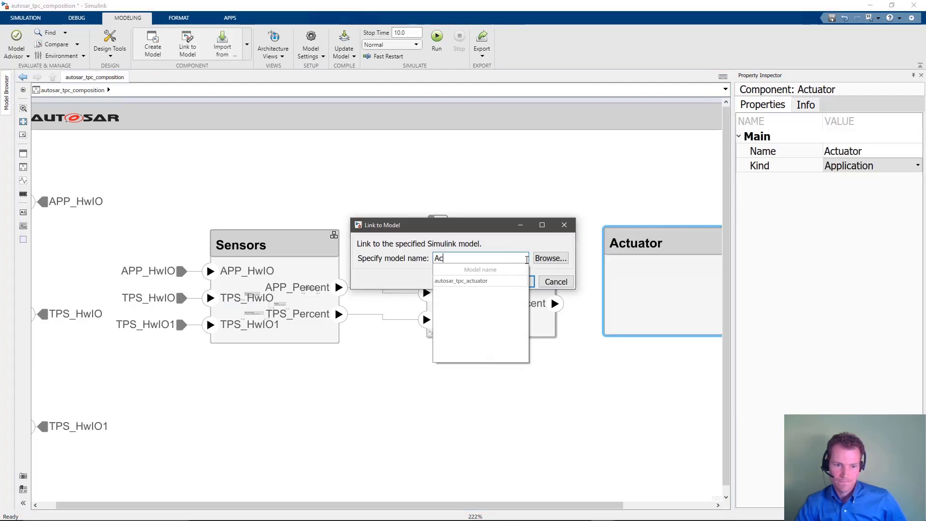
pyautogui.click(485, 281)
pyautogui.click(512, 281)
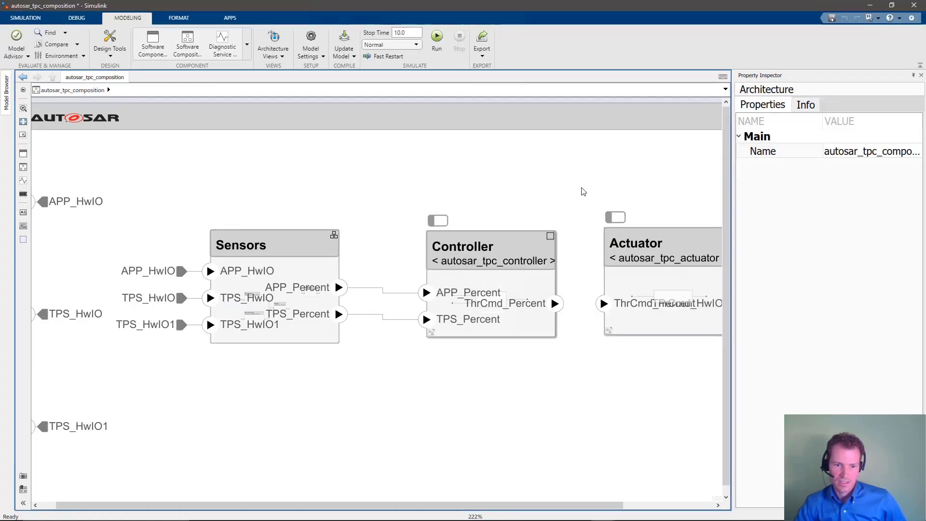
pyautogui.press('space')
pyautogui.click(497, 303)
pyautogui.moveTo(644, 303); pyautogui.dragTo(679, 315)
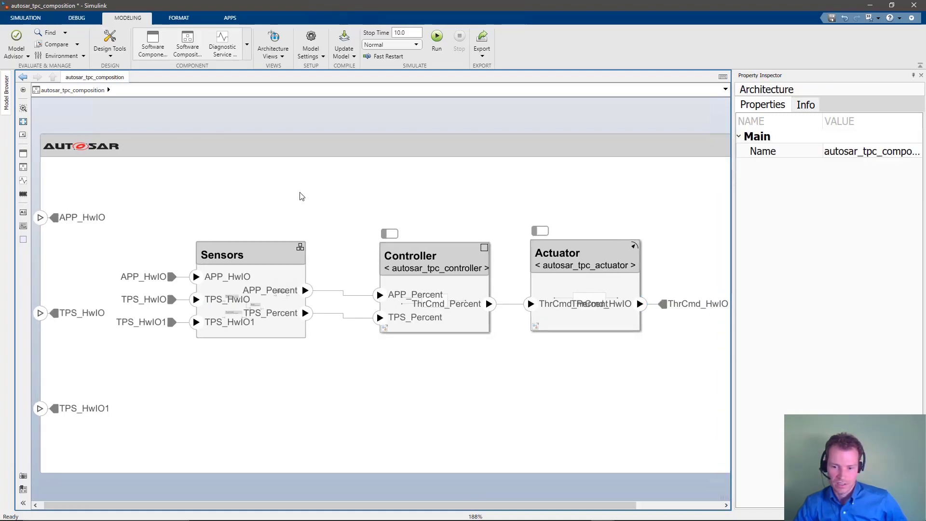
# - Auto Arrange the autosar_tpc_composition diagram from the FORMAT tab and fit it to the window
pyautogui.click(86, 20)
pyautogui.click(179, 18)
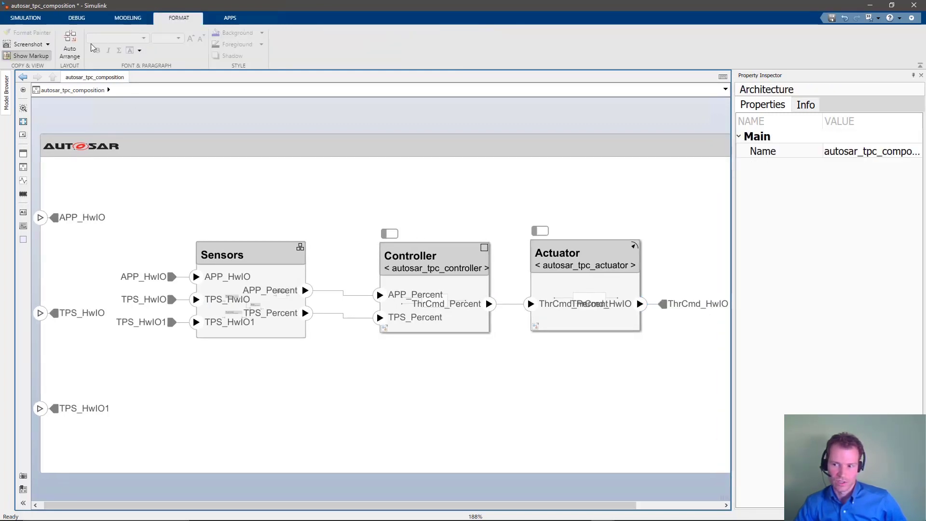
pyautogui.click(70, 50)
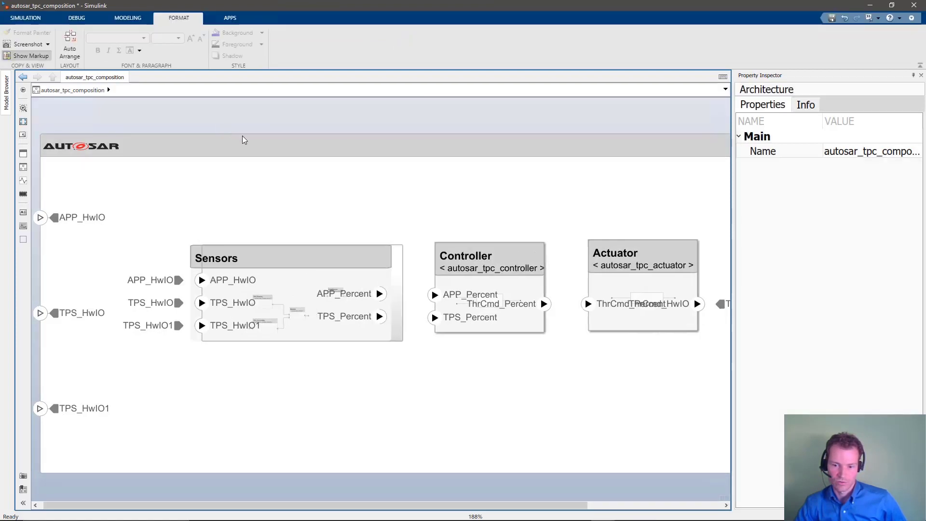
pyautogui.press('space')
pyautogui.click(132, 21)
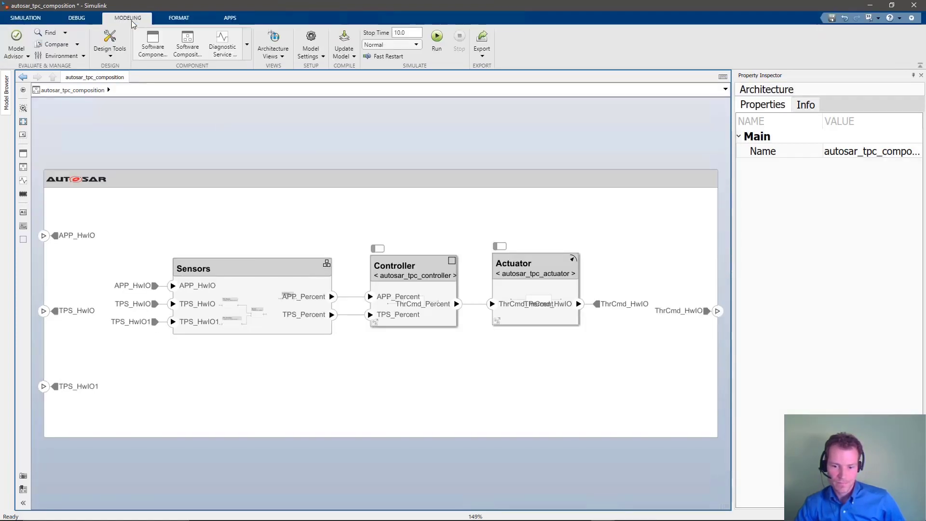
# - Run the wired Sensors–Controller–Actuator architecture model over its 10-second stop time
pyautogui.click(437, 38)
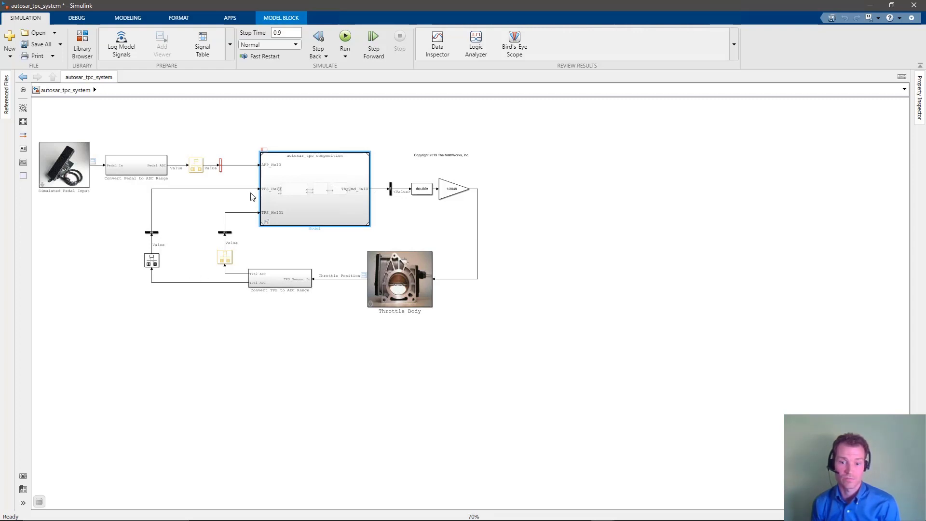
# - Run autosar_tpc_system, verify throttle position settles near the 0.6 pedal step, then dismiss the scope
pyautogui.click(345, 37)
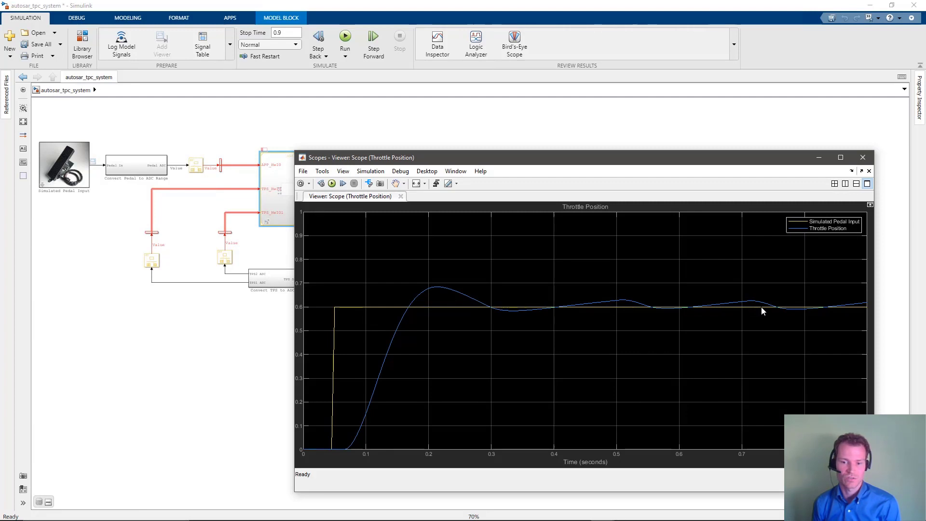
pyautogui.click(819, 157)
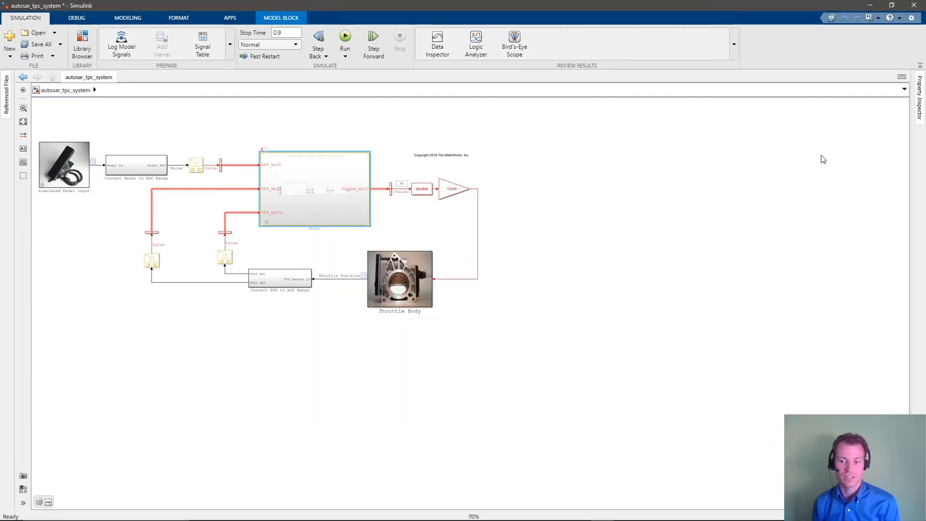
# - Export autosar_tpc_composition via Generate Code and ARXML, packaged as autosar_tpc_composition.zip
pyautogui.doubleClick(313, 195)
pyautogui.click(128, 18)
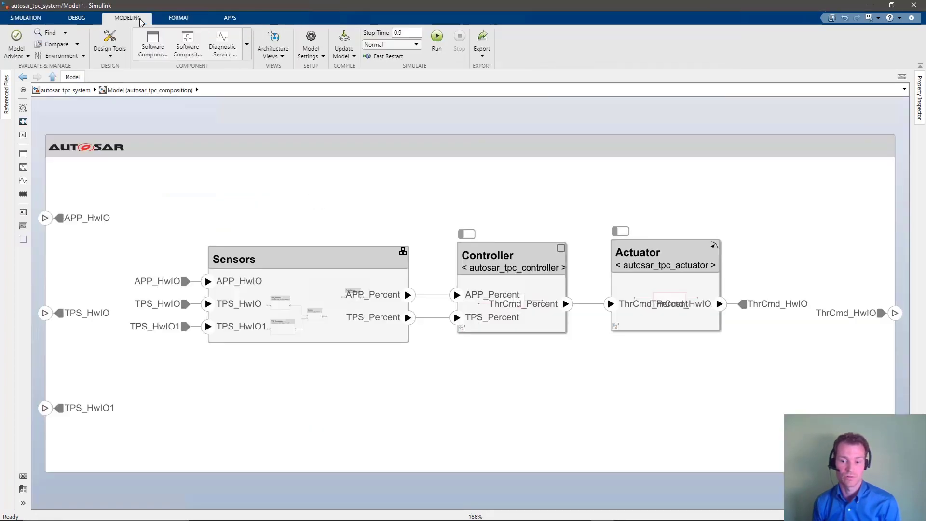
pyautogui.click(481, 58)
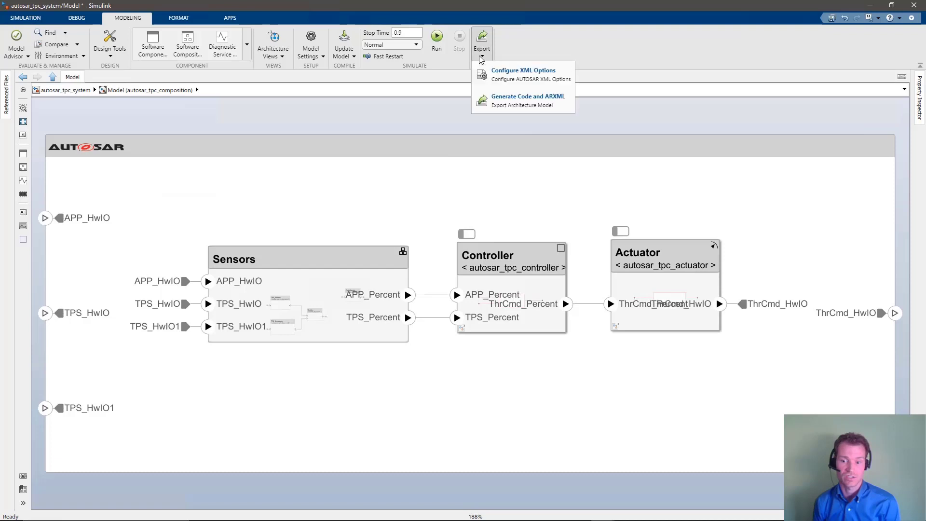
pyautogui.click(521, 110)
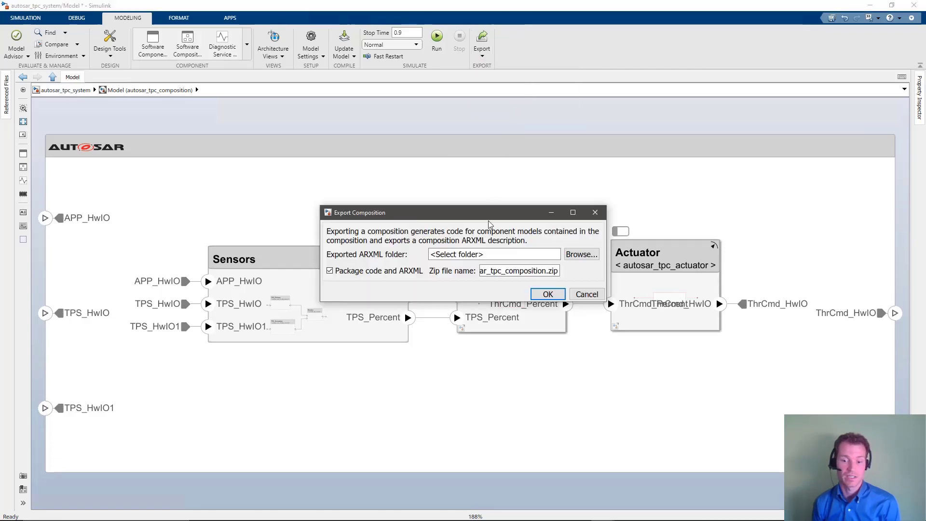
pyautogui.click(549, 295)
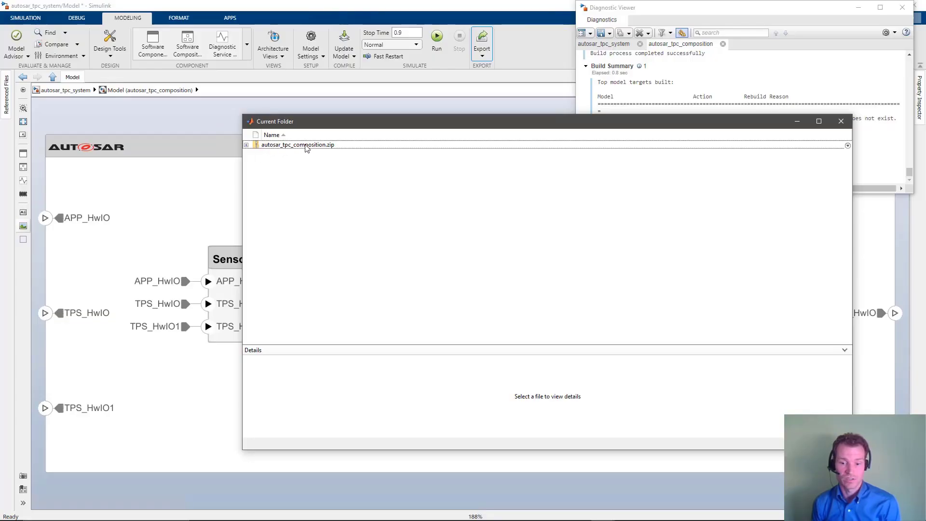
# - Expand the zip's src, Models and arxml folders to show the pedal sensor's generated code files
pyautogui.click(246, 145)
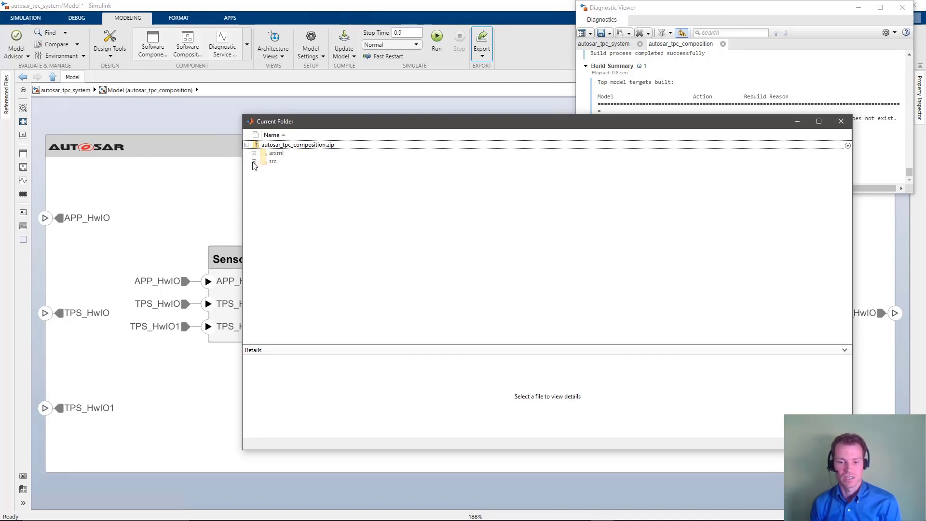
pyautogui.click(253, 161)
pyautogui.click(262, 169)
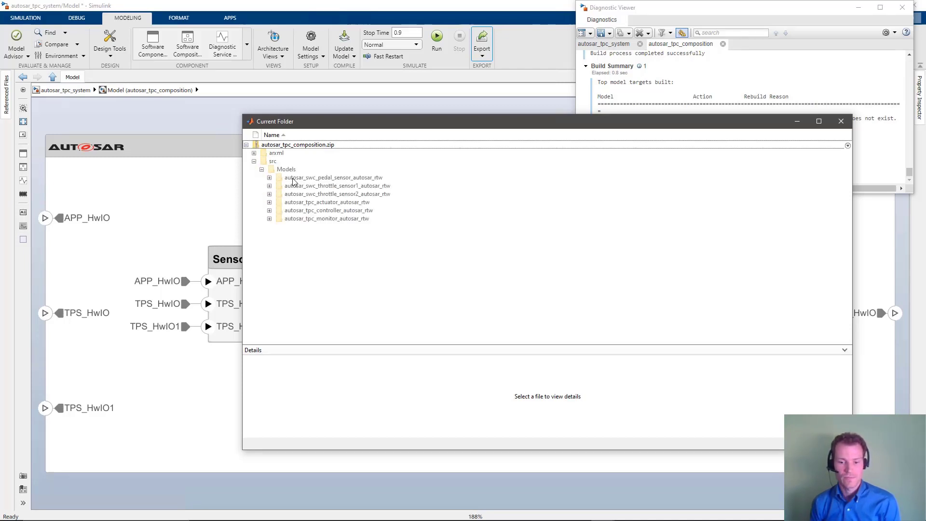
pyautogui.click(270, 178)
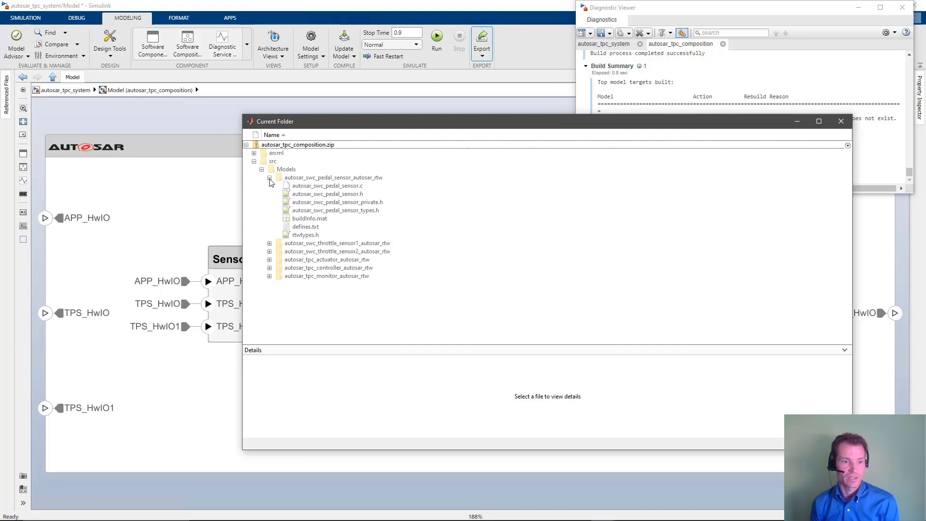
pyautogui.click(254, 154)
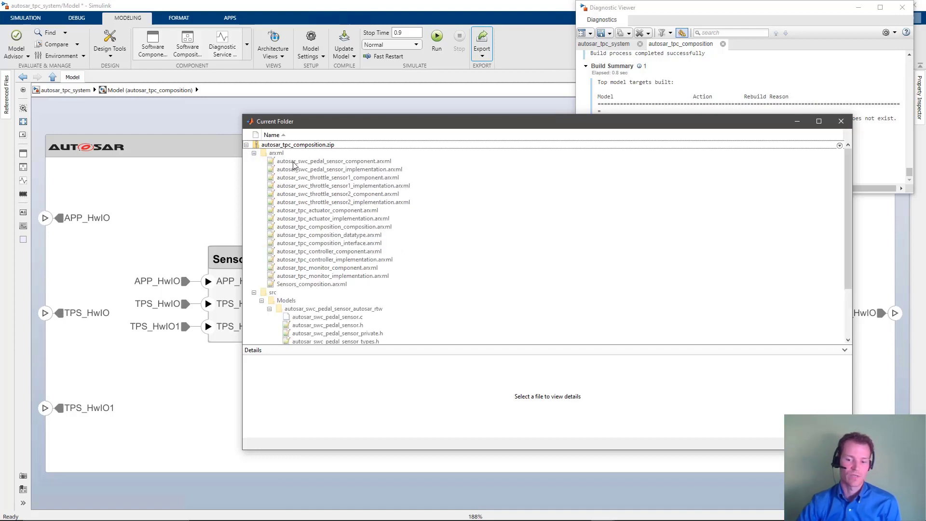
# - Inspect the pedal sensor component, Sensors composition, and tpc composition, datatype and interface ARXML files
pyautogui.click(314, 164)
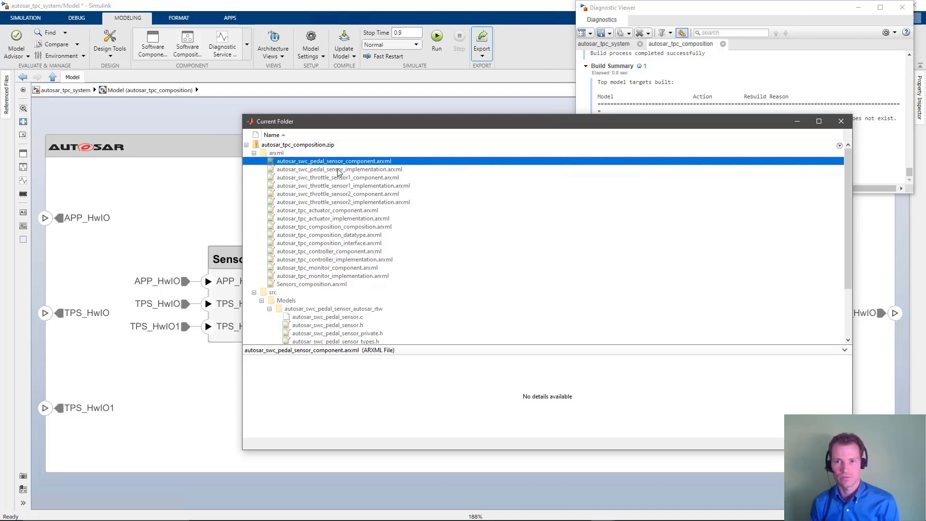
pyautogui.click(302, 285)
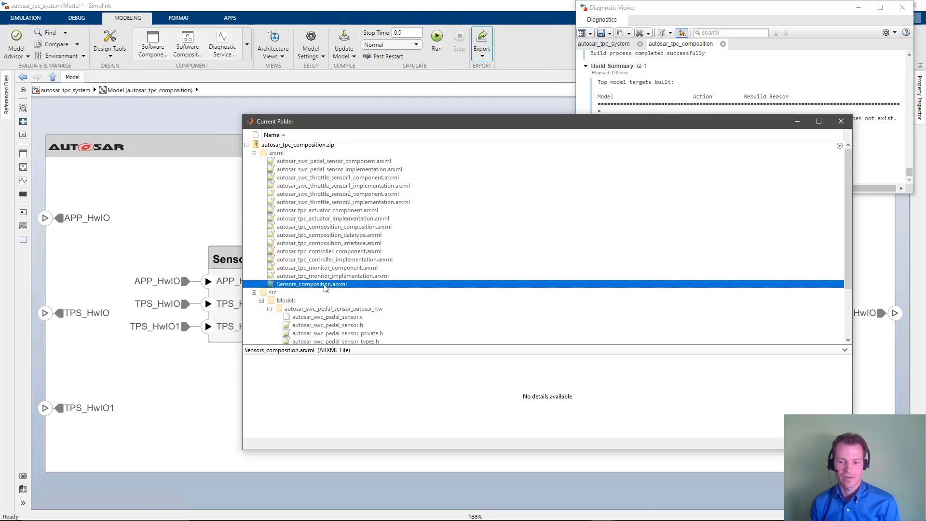
pyautogui.click(338, 227)
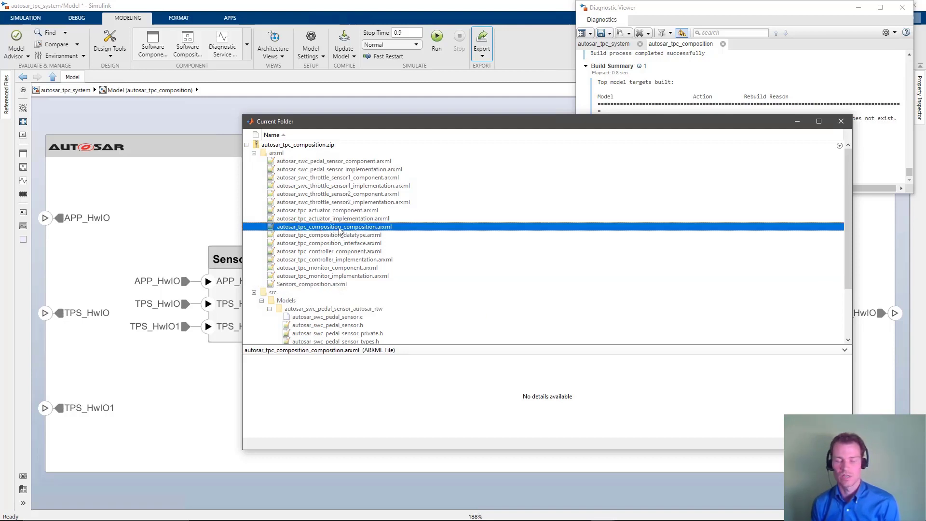
pyautogui.click(334, 237)
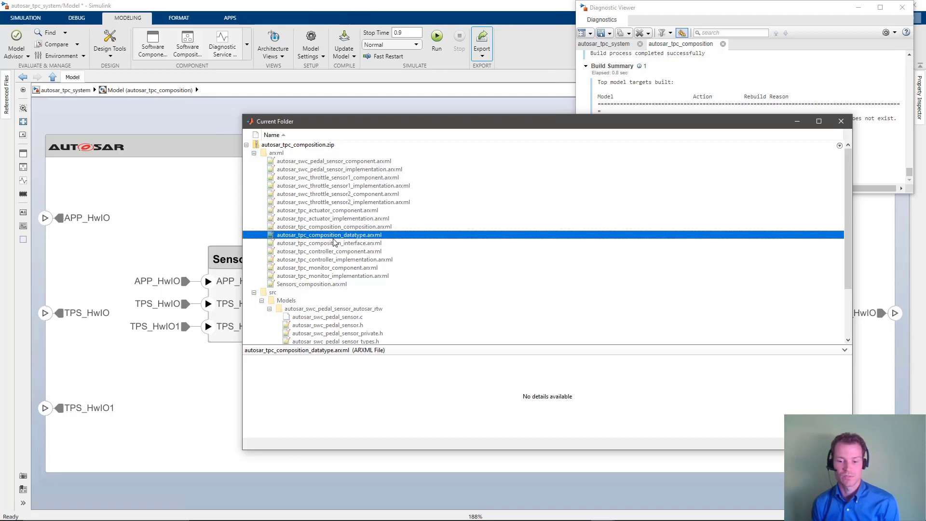
pyautogui.click(302, 244)
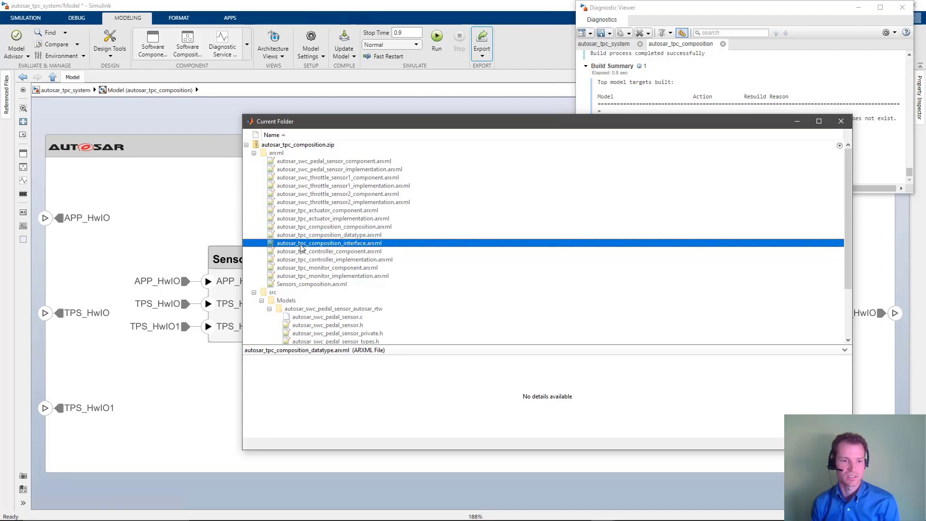